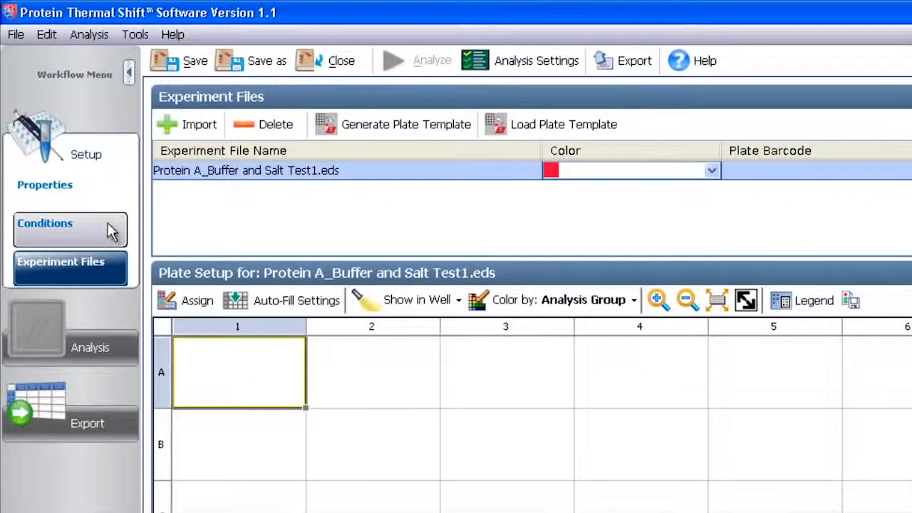
Review the values defined for the Protein and Buffer conditions, and return to the experiment file's plate layout
{"action": "left_click", "coordinate": [100, 221]}
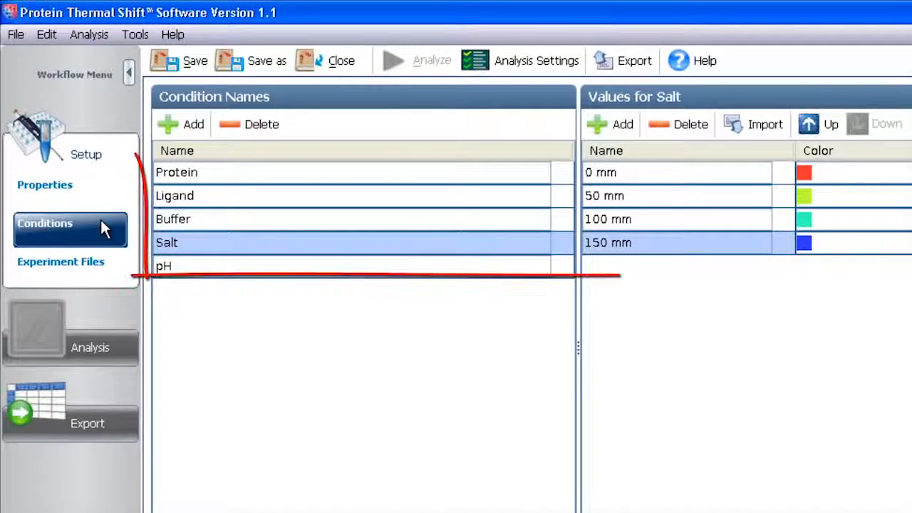
{"action": "left_click", "coordinate": [209, 219]}
{"action": "left_click", "coordinate": [211, 219]}
{"action": "left_click", "coordinate": [220, 179]}
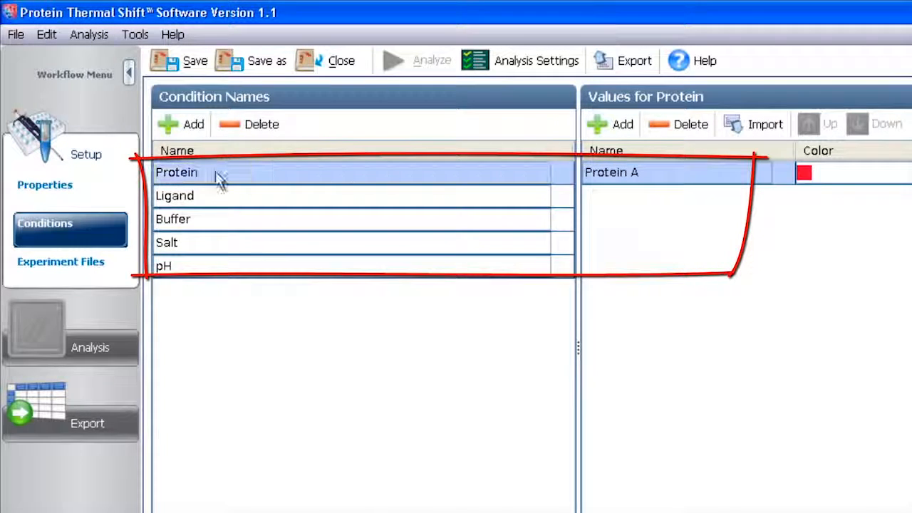
{"action": "left_click", "coordinate": [229, 223]}
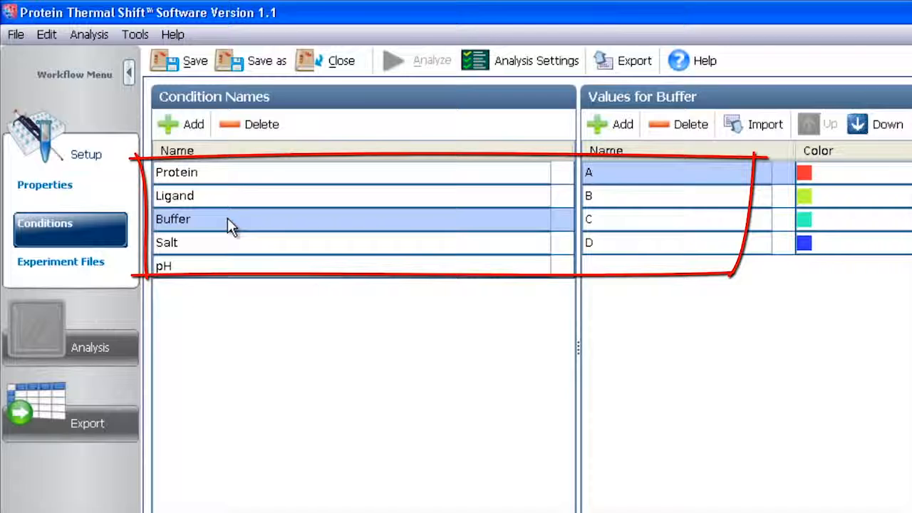
{"action": "left_click", "coordinate": [99, 269]}
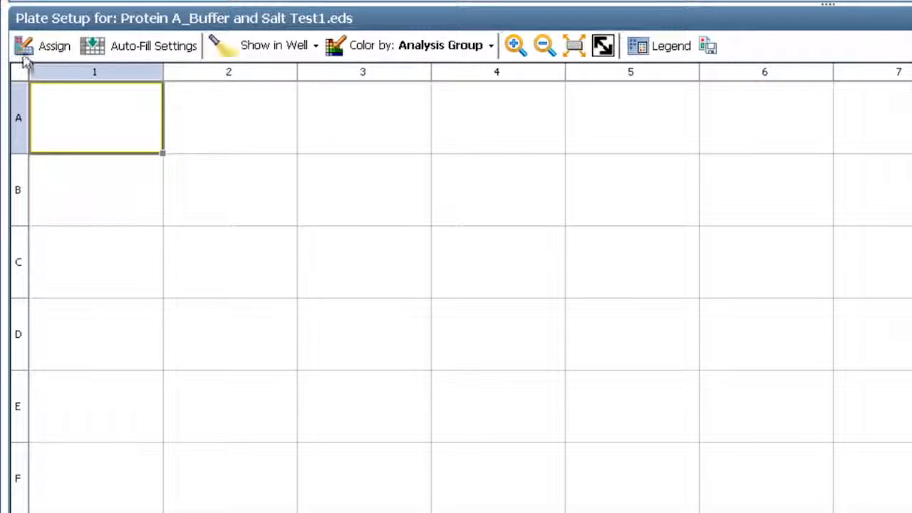
Assign Protein A, buffer A and 0 mm salt with the Sample task to wells A1, B1, A5 and B5
{"action": "left_click_drag", "start_coordinate": [105, 120], "coordinate": [107, 196]}
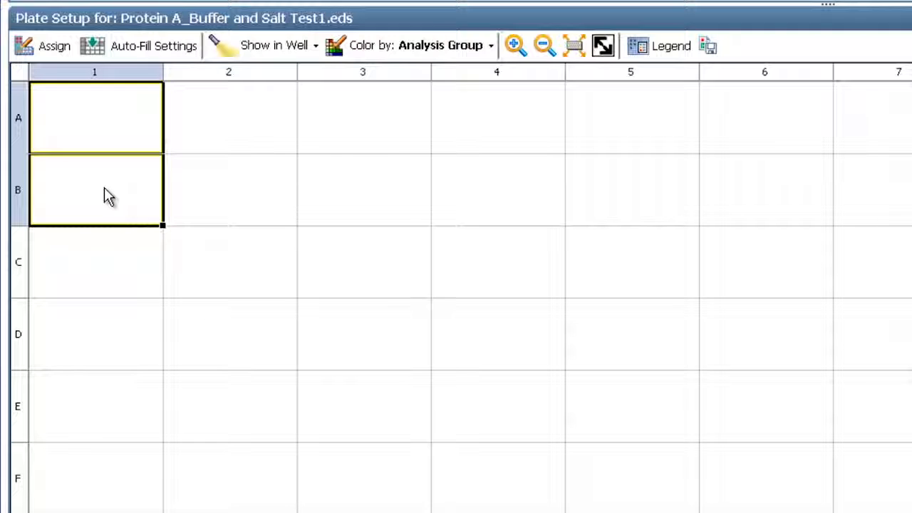
{"action": "left_click_drag", "start_coordinate": [604, 135], "coordinate": [604, 185]}
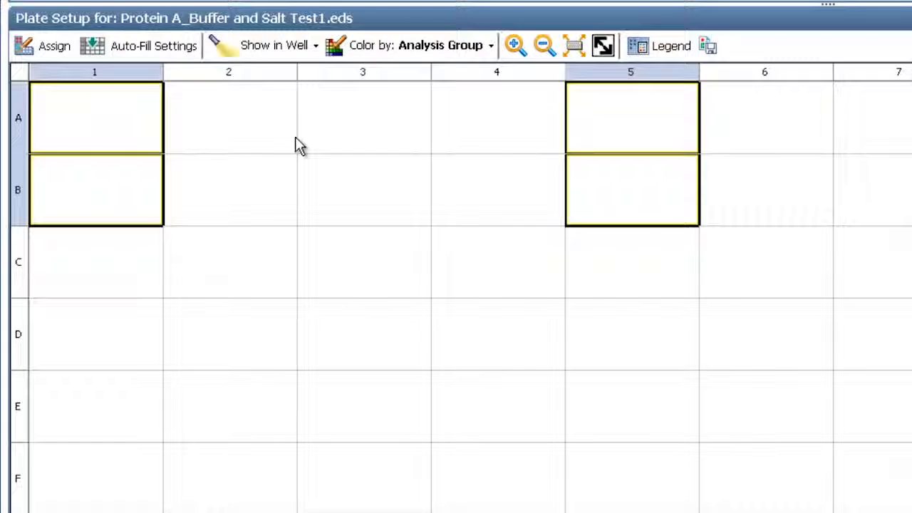
{"action": "left_click", "coordinate": [67, 55]}
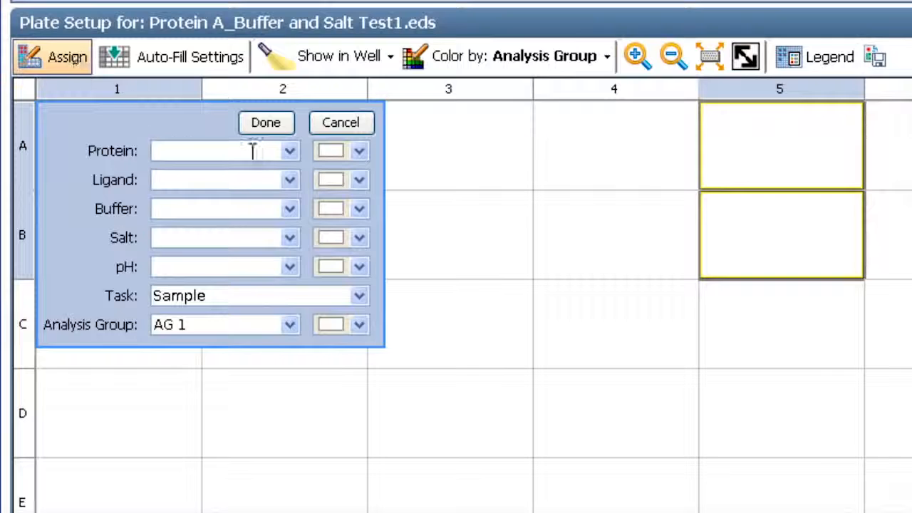
{"action": "left_click", "coordinate": [290, 152]}
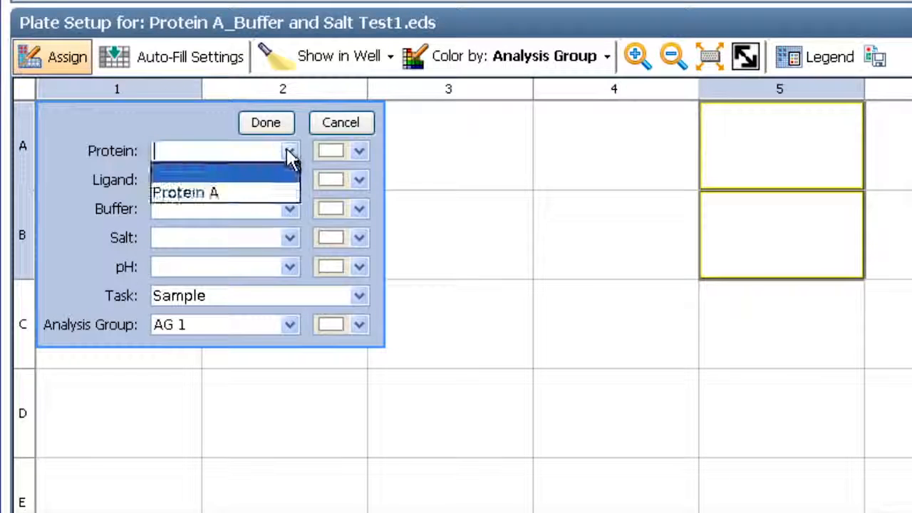
{"action": "left_click", "coordinate": [270, 194]}
{"action": "left_click", "coordinate": [290, 239]}
{"action": "left_click", "coordinate": [271, 278]}
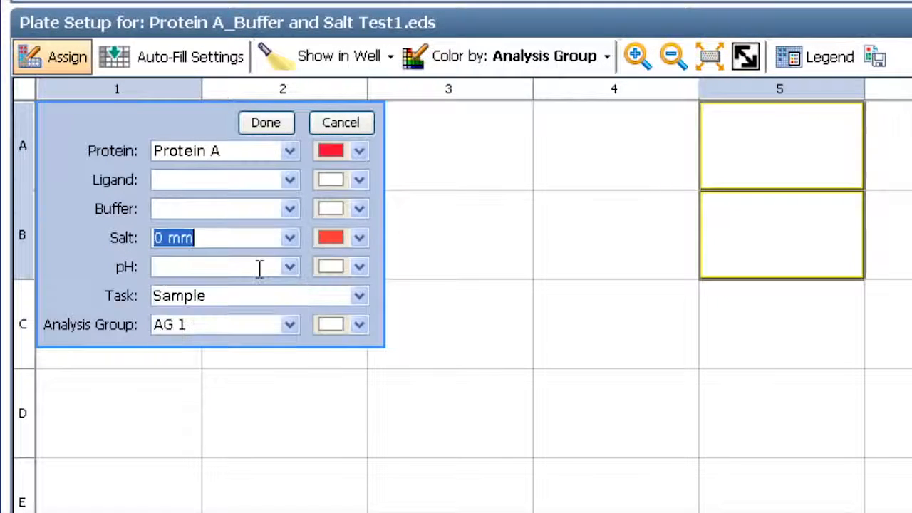
{"action": "left_click", "coordinate": [288, 208]}
{"action": "left_click", "coordinate": [244, 253]}
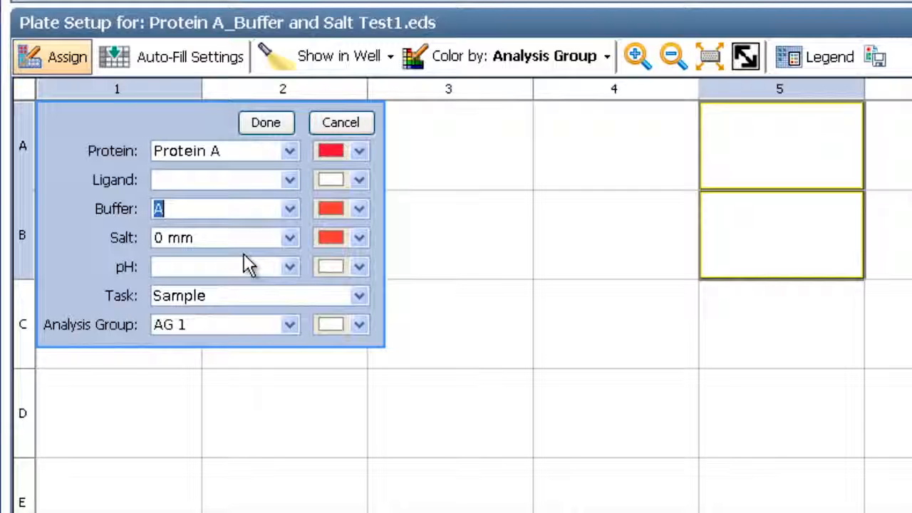
{"action": "left_click", "coordinate": [359, 296]}
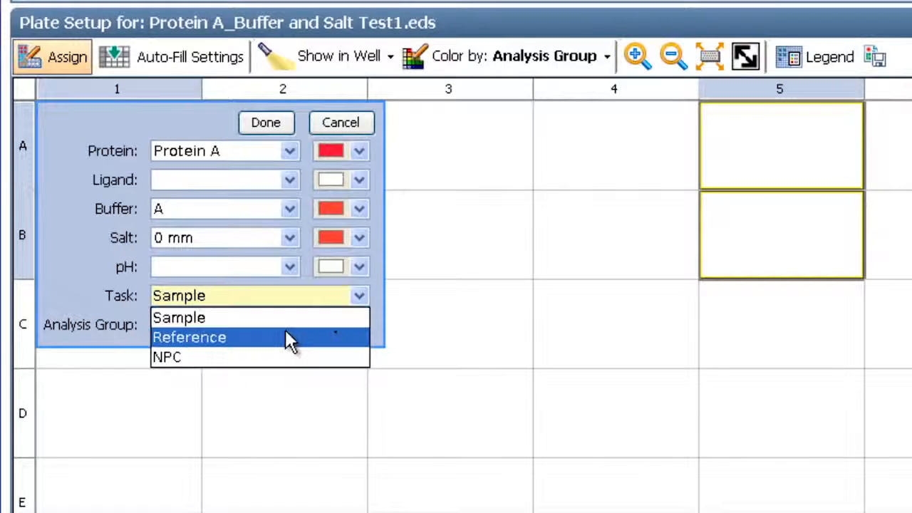
{"action": "left_click", "coordinate": [388, 293]}
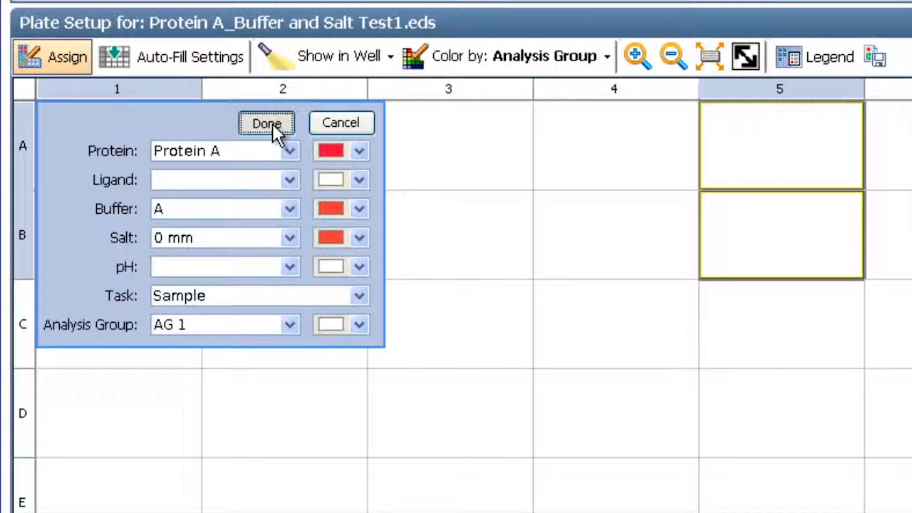
{"action": "left_click", "coordinate": [271, 126]}
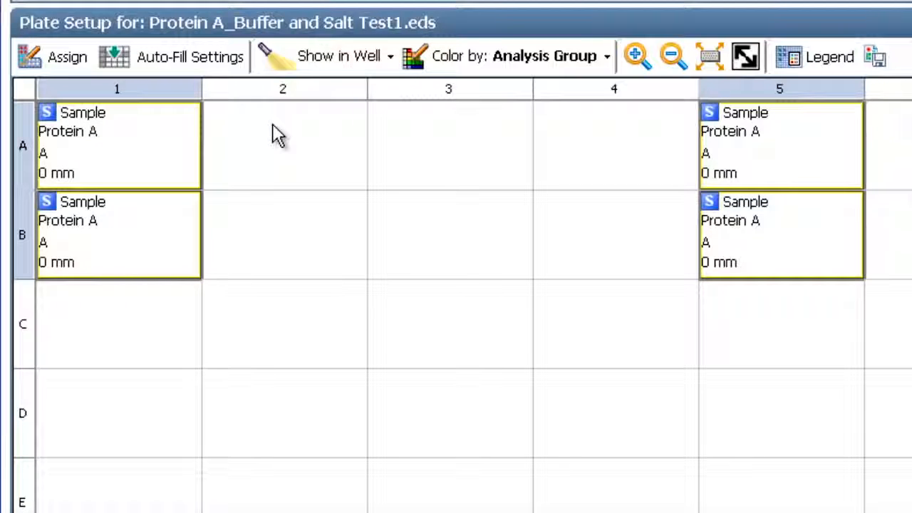
Clear the contents of all wells from A1 through B5
{"action": "left_click", "coordinate": [273, 127]}
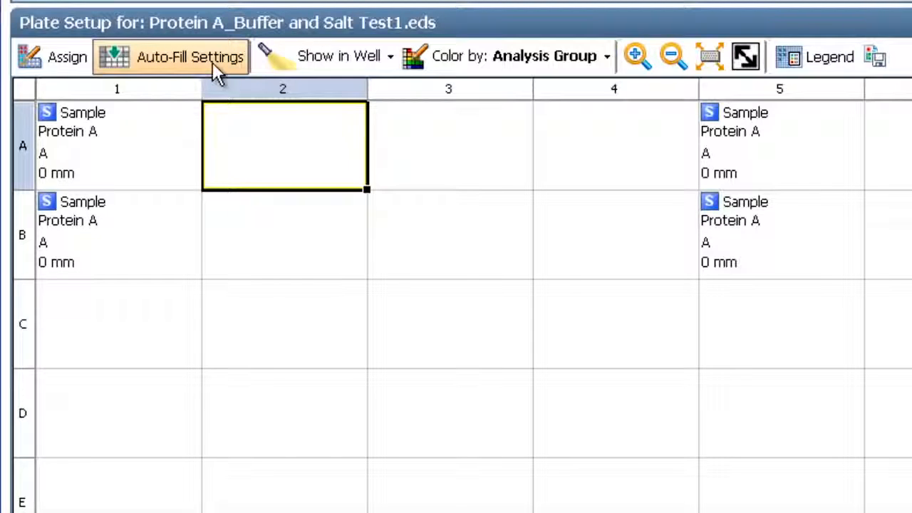
{"action": "left_click_drag", "start_coordinate": [146, 134], "coordinate": [715, 239]}
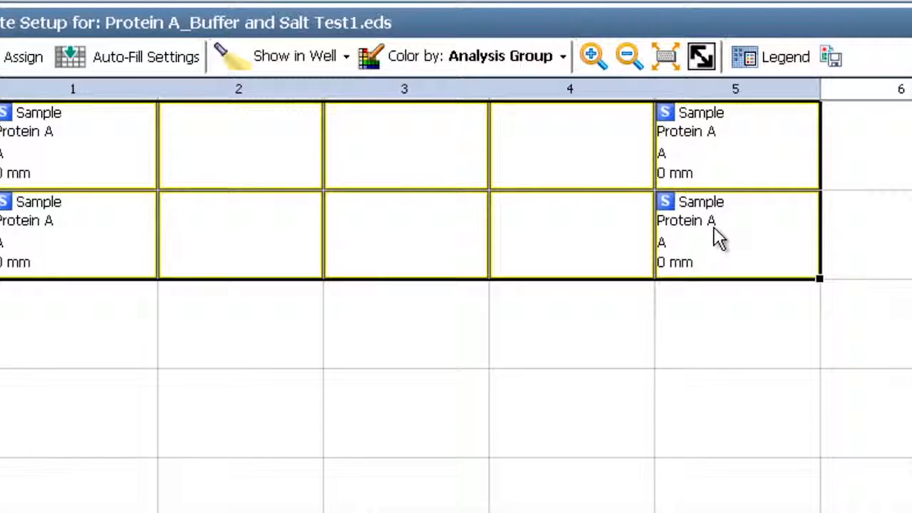
{"action": "right_click", "coordinate": [672, 217]}
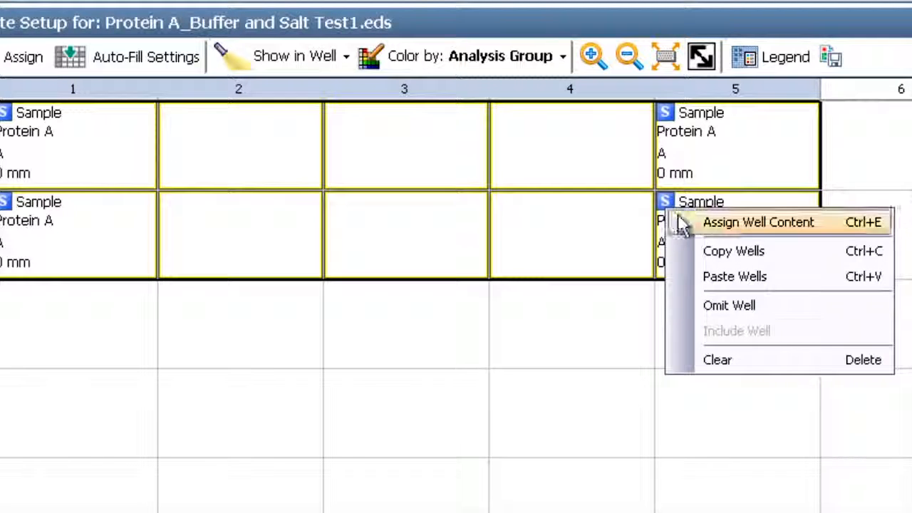
{"action": "left_click", "coordinate": [744, 358]}
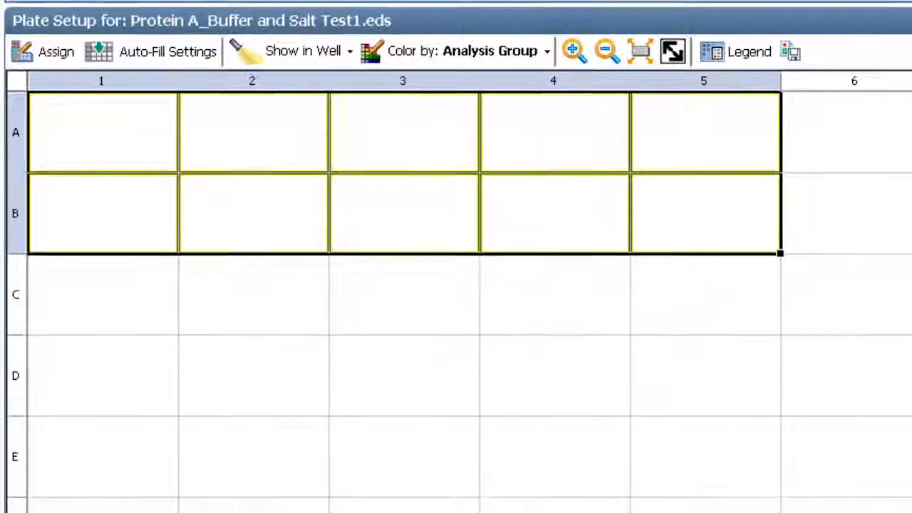
Assign Protein A to all wells in rows A to H of columns 1 to 8
{"action": "left_click_drag", "start_coordinate": [101, 132], "coordinate": [827, 486]}
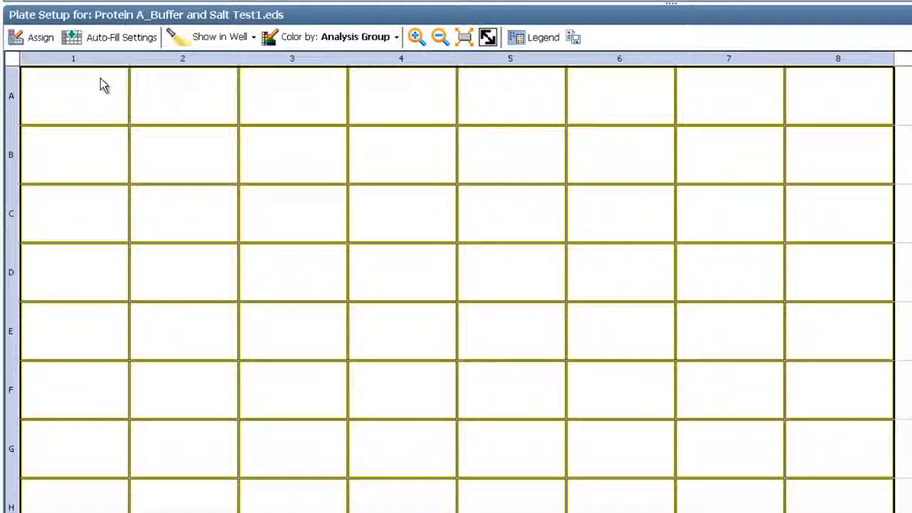
{"action": "left_click", "coordinate": [48, 44]}
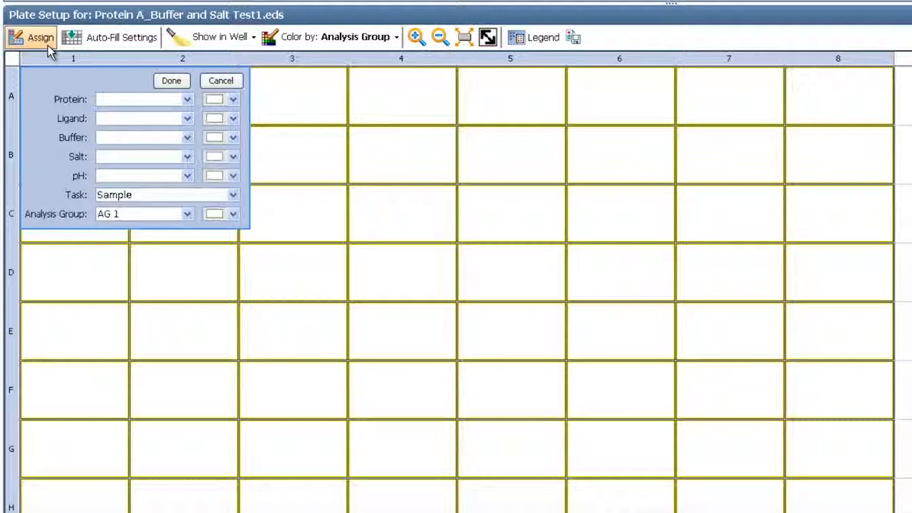
{"action": "left_click", "coordinate": [187, 99]}
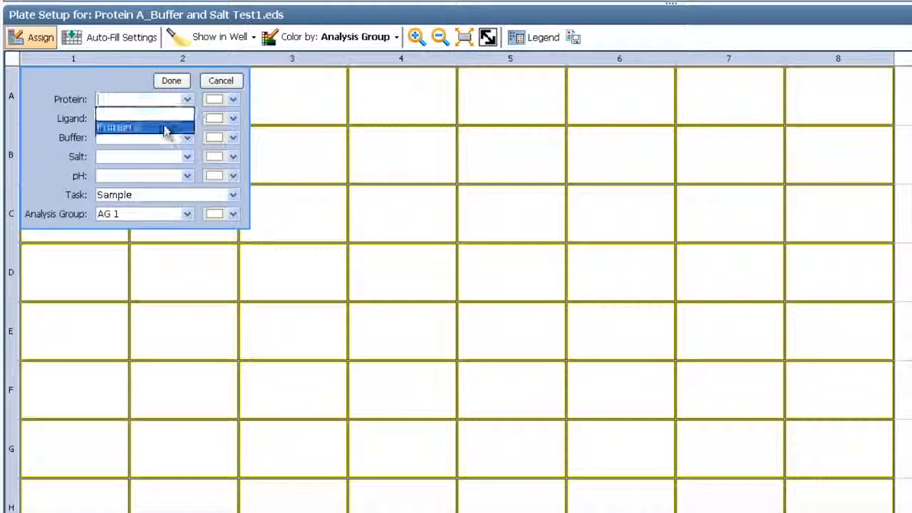
{"action": "left_click", "coordinate": [164, 124]}
{"action": "left_click", "coordinate": [177, 82]}
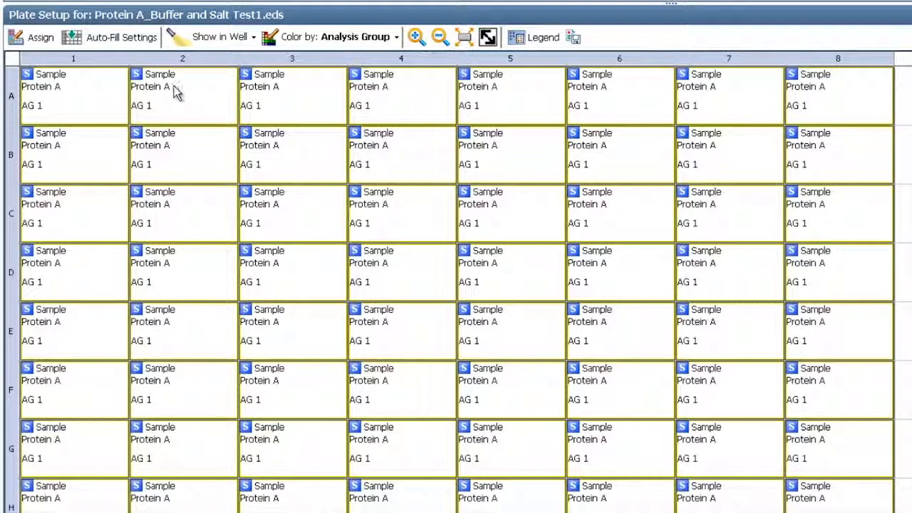
Assign buffer A to the wells in rows A and B across columns 1 to 8
{"action": "left_click_drag", "start_coordinate": [107, 103], "coordinate": [820, 147]}
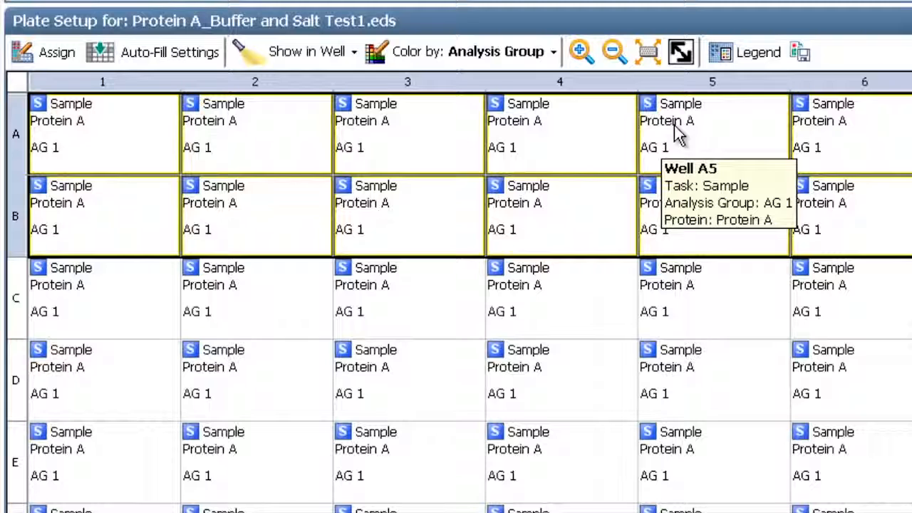
{"action": "right_click", "coordinate": [678, 135]}
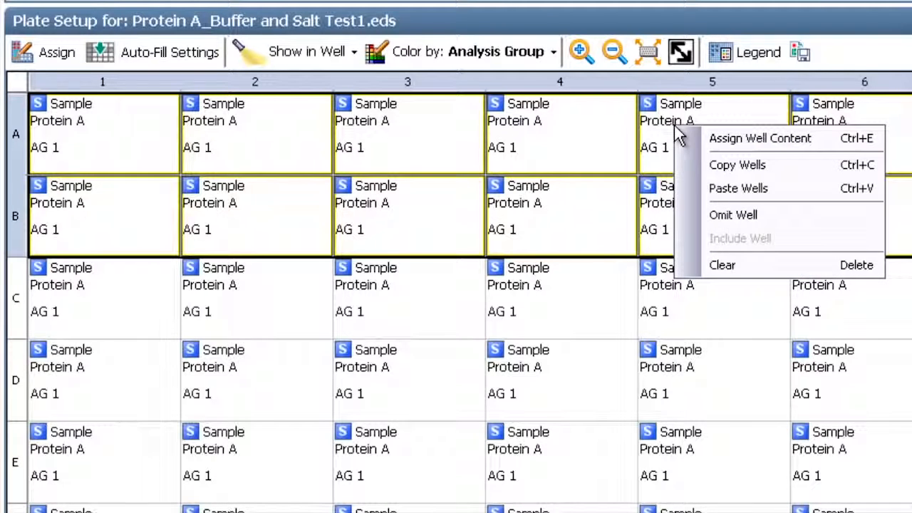
{"action": "left_click", "coordinate": [747, 139]}
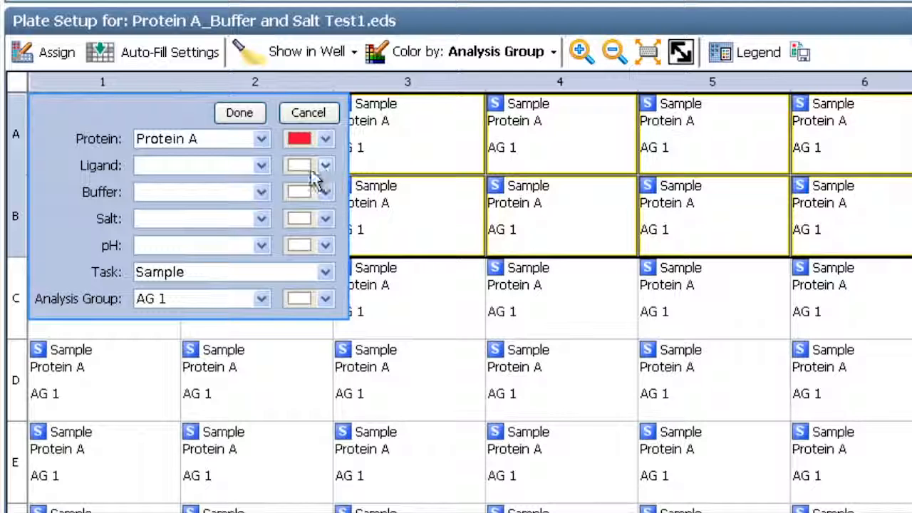
{"action": "left_click", "coordinate": [264, 189]}
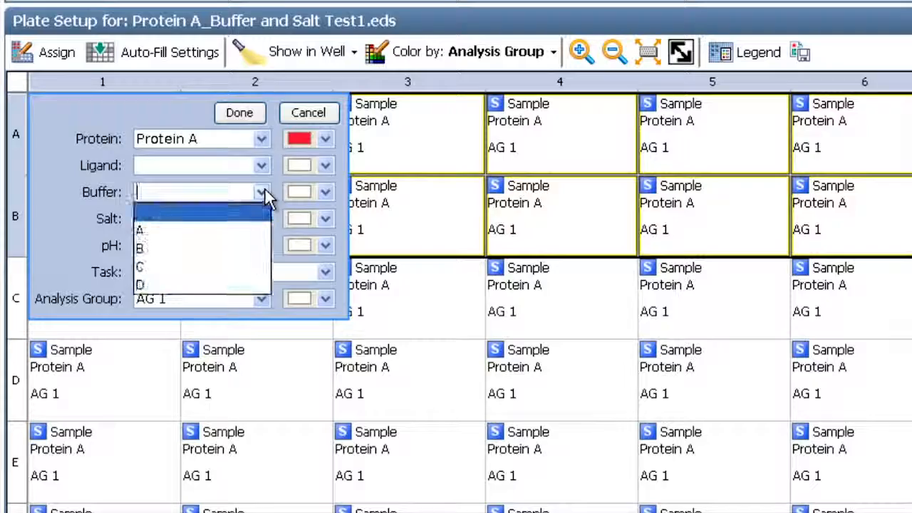
{"action": "left_click", "coordinate": [248, 234]}
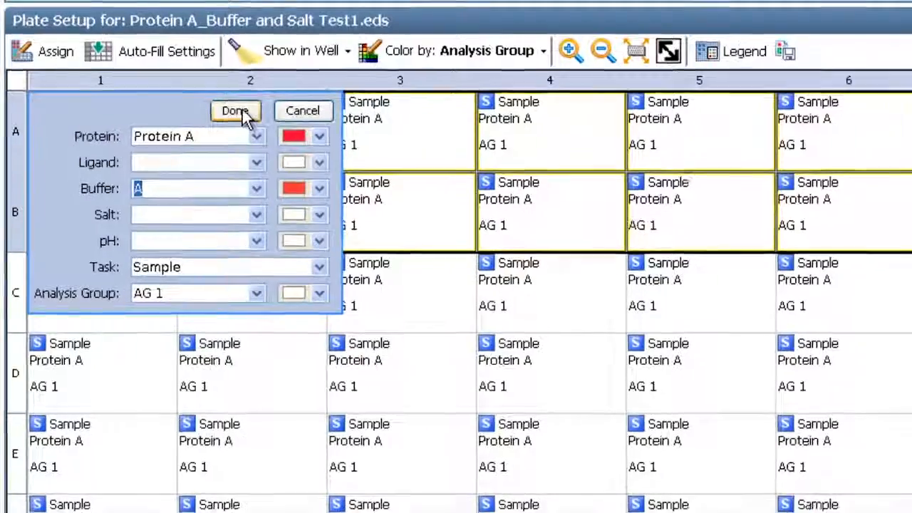
{"action": "left_click", "coordinate": [240, 113]}
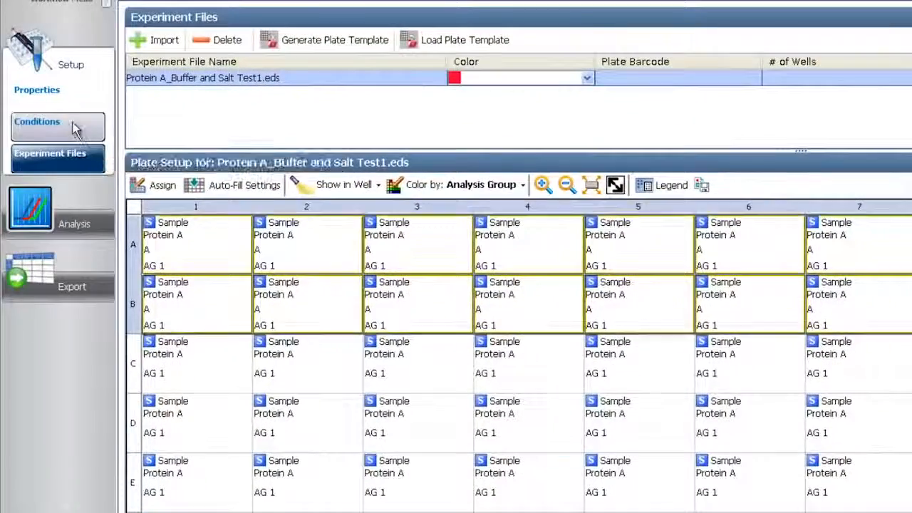
Dock the auto-fill settings with Buffer set to Series, and auto-fill the wells of rows A and B down through row H
{"action": "left_click", "coordinate": [73, 125]}
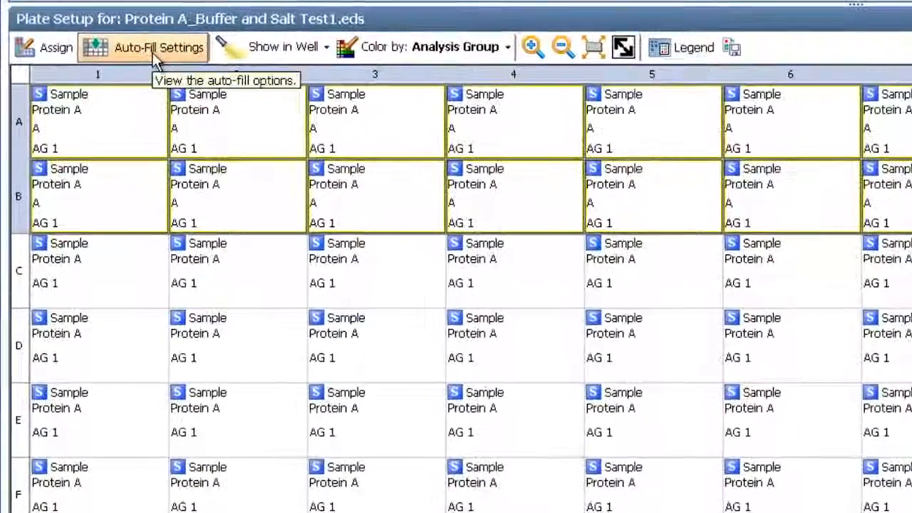
{"action": "left_click", "coordinate": [120, 37]}
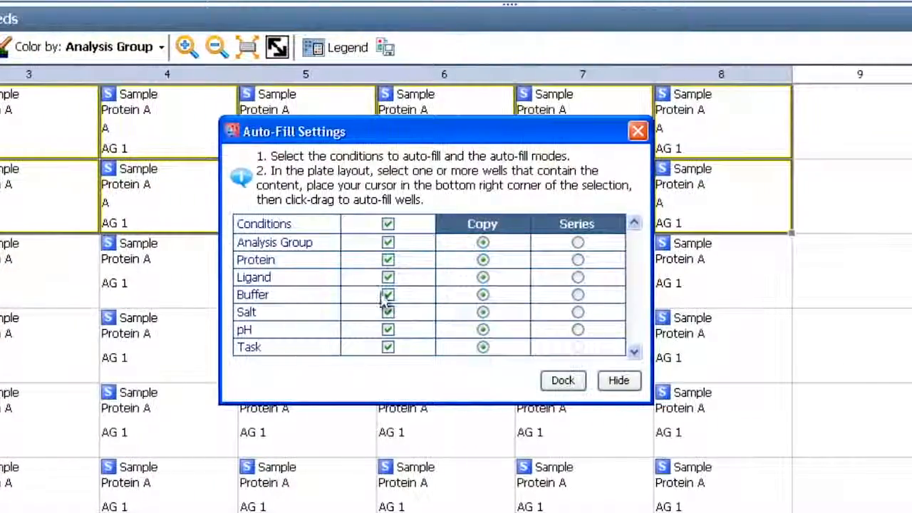
{"action": "left_click", "coordinate": [562, 382]}
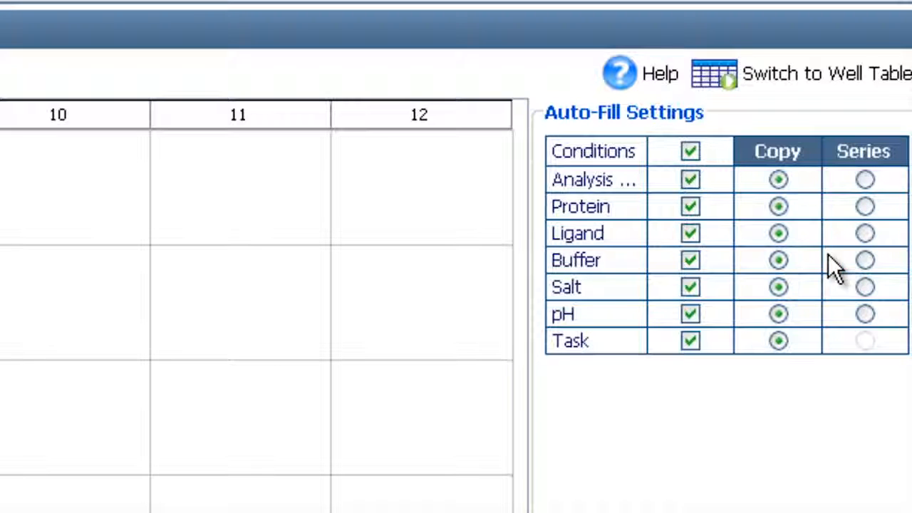
{"action": "left_click", "coordinate": [871, 259]}
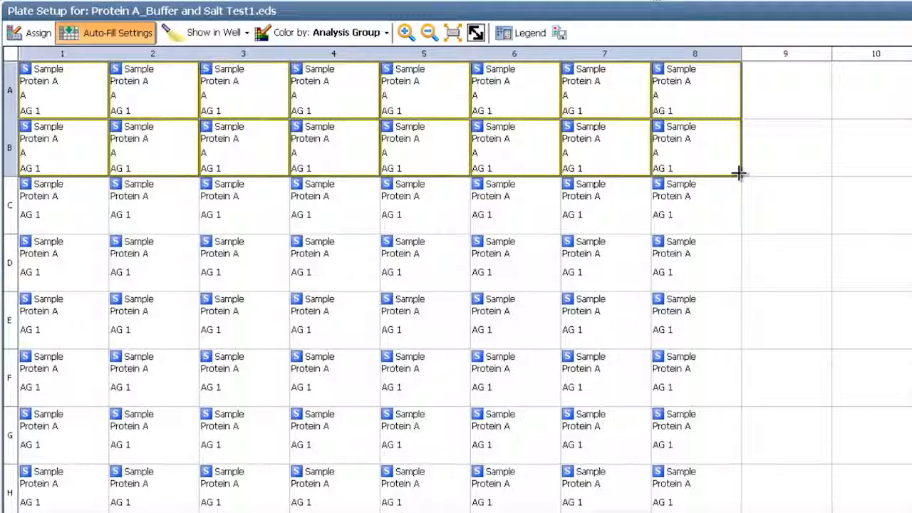
{"action": "left_click_drag", "start_coordinate": [738, 173], "coordinate": [725, 493]}
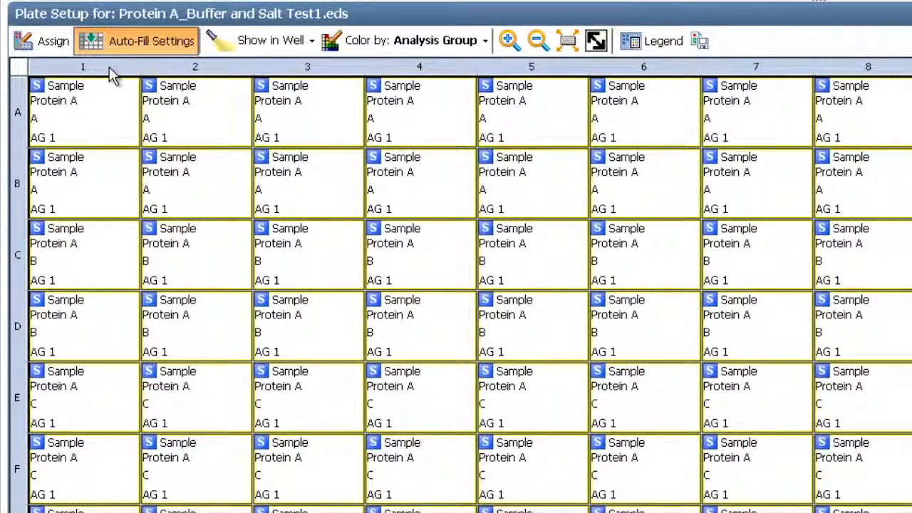
Assign a salt value of 0 mm to all wells in column 1
{"action": "left_click", "coordinate": [110, 68]}
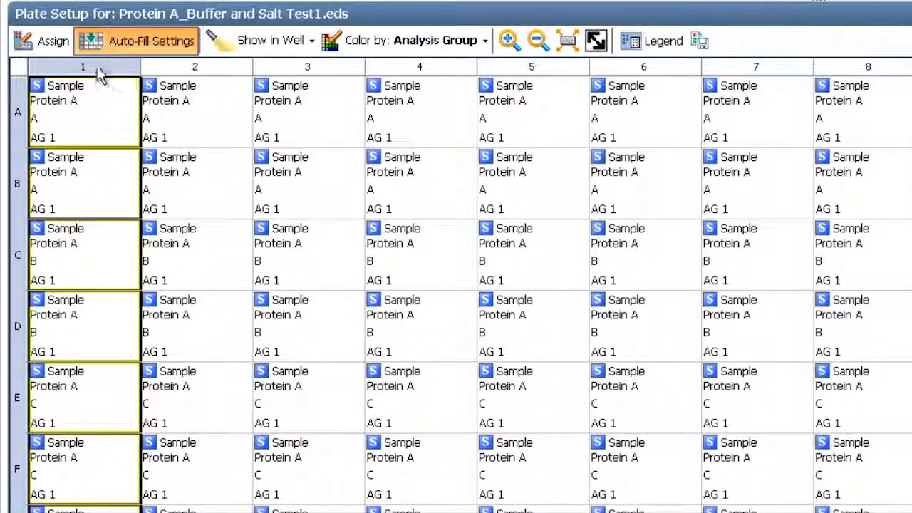
{"action": "left_click", "coordinate": [55, 40]}
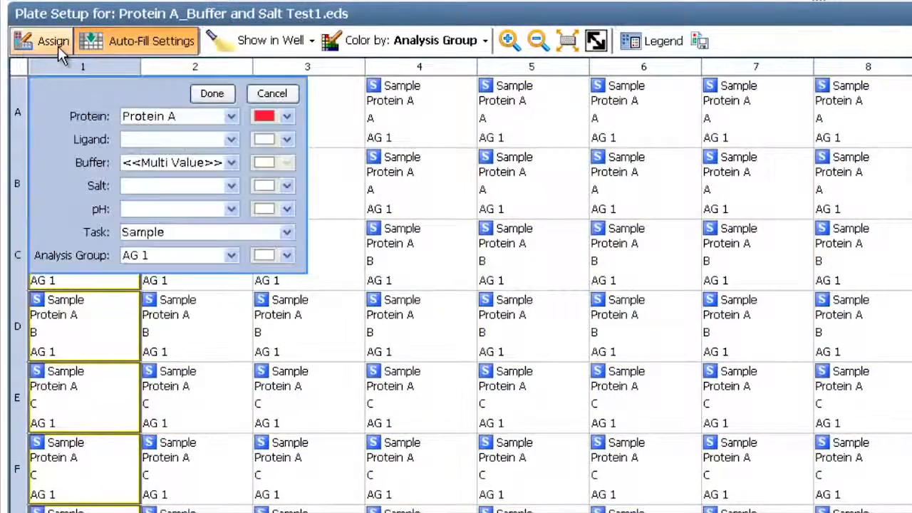
{"action": "left_click", "coordinate": [230, 187]}
{"action": "left_click", "coordinate": [194, 217]}
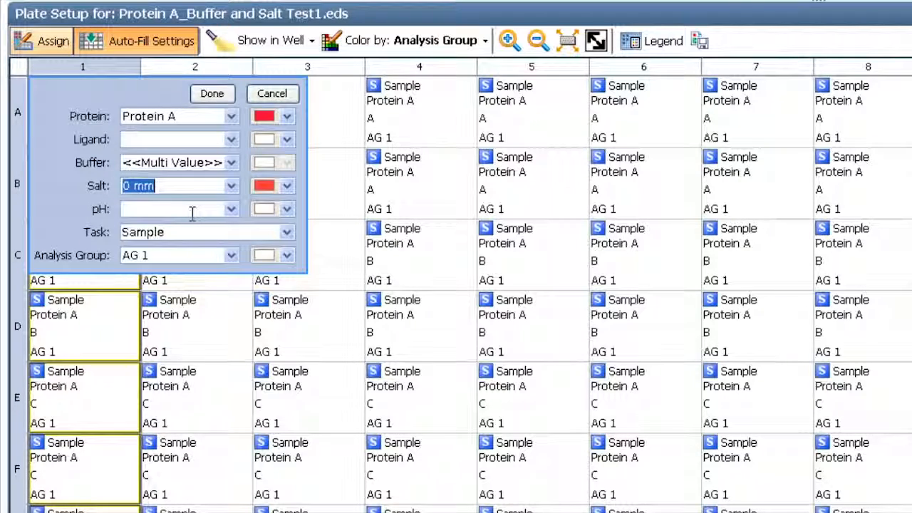
{"action": "left_click", "coordinate": [212, 95]}
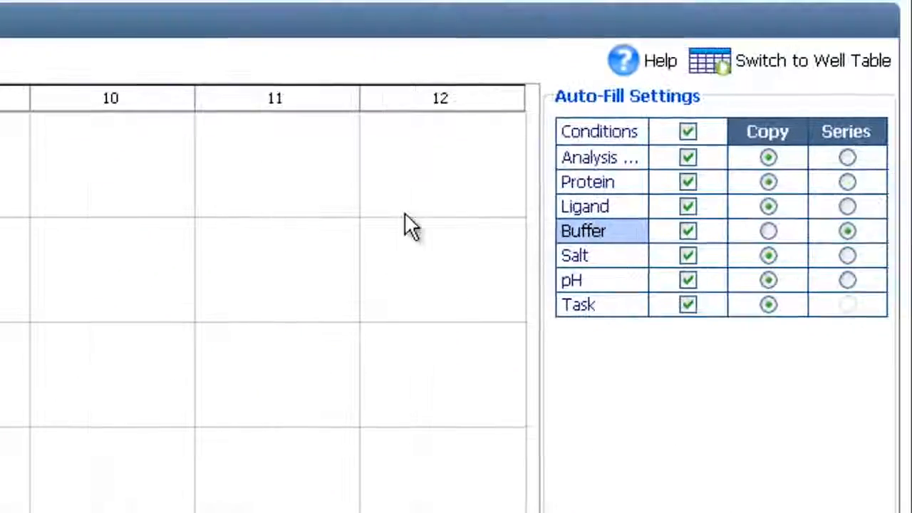
Set Salt to Series in the auto-fill settings and auto-fill the column 1 wells across to column 8
{"action": "left_click", "coordinate": [847, 256]}
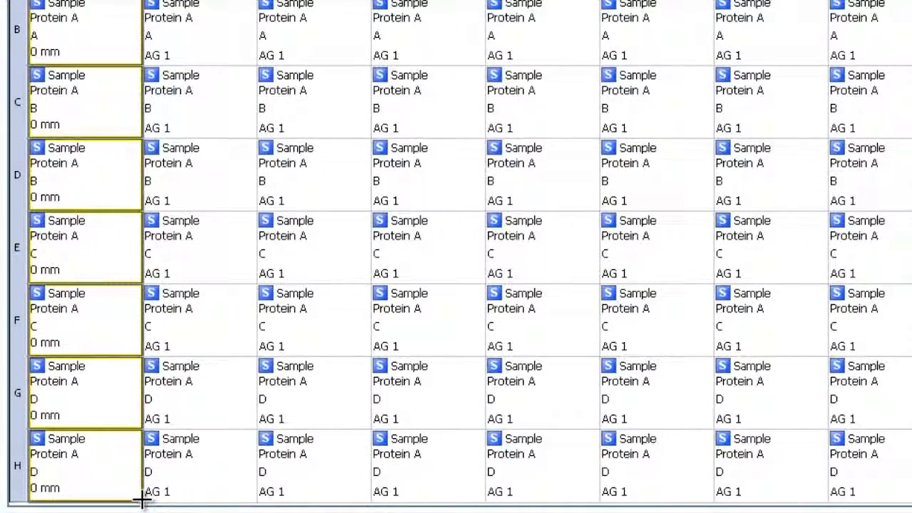
{"action": "left_click_drag", "start_coordinate": [142, 501], "coordinate": [840, 498]}
{"action": "left_click_drag", "start_coordinate": [771, 499], "coordinate": [771, 499]}
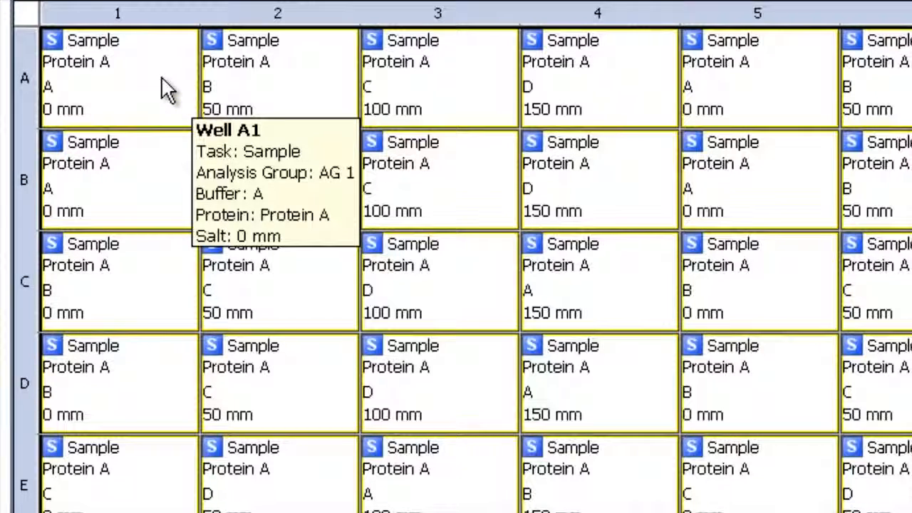
Assign the Reference task to wells A1, B1, A5 and B5
{"action": "left_click", "coordinate": [165, 112]}
{"action": "left_click", "coordinate": [162, 171], "text": "shift"}
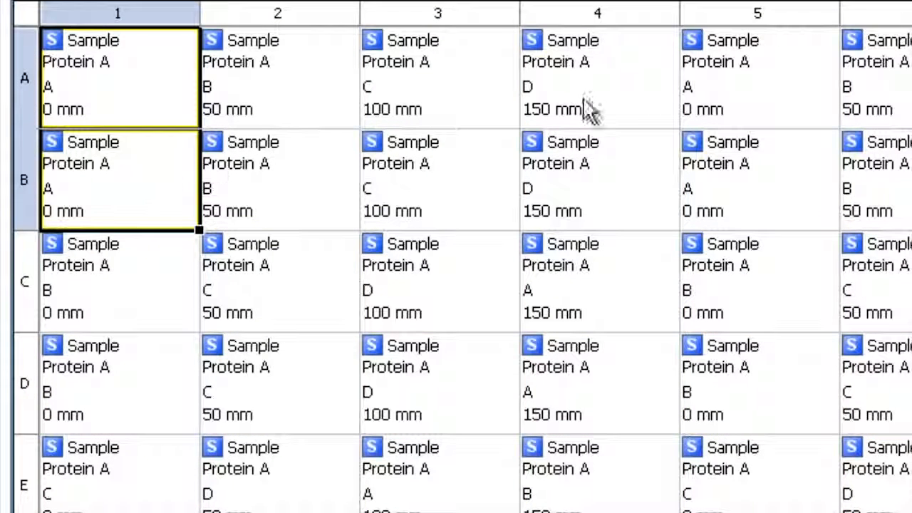
{"action": "left_click_drag", "start_coordinate": [748, 78], "coordinate": [748, 155]}
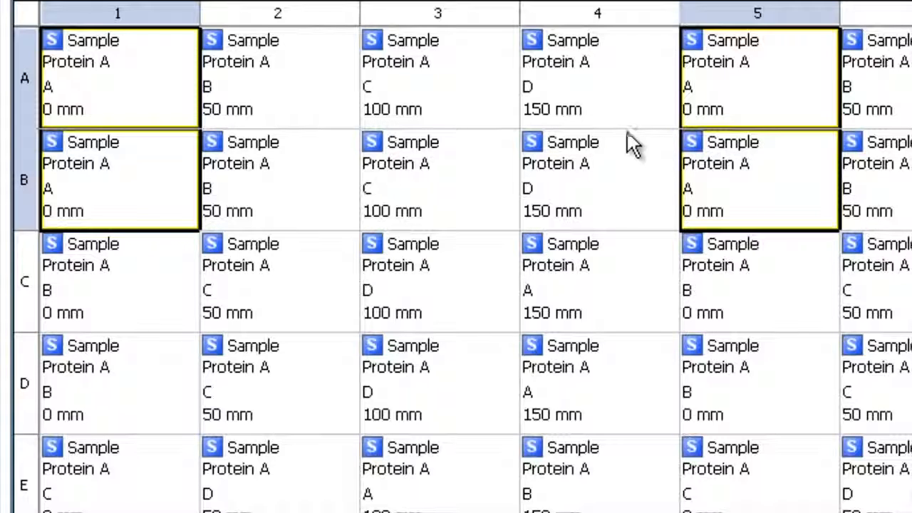
{"action": "mouse_move", "coordinate": [612, 139]}
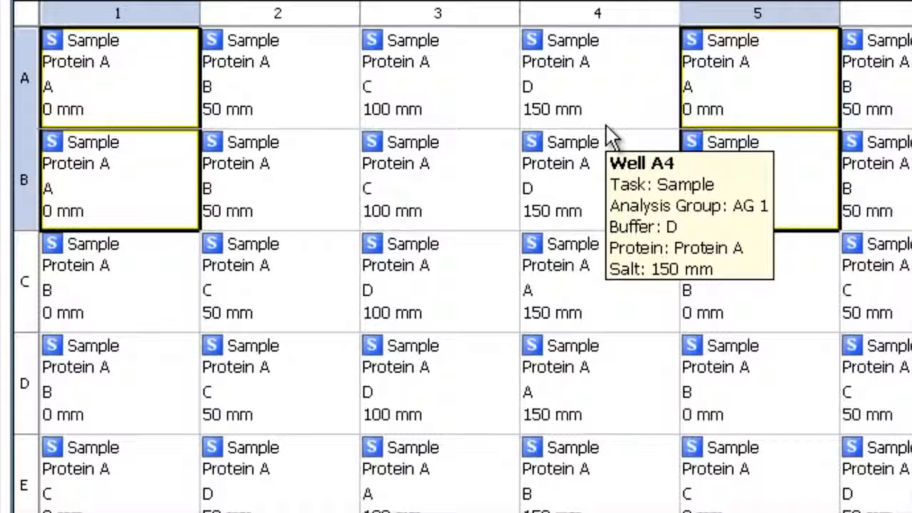
{"action": "key", "text": "space"}
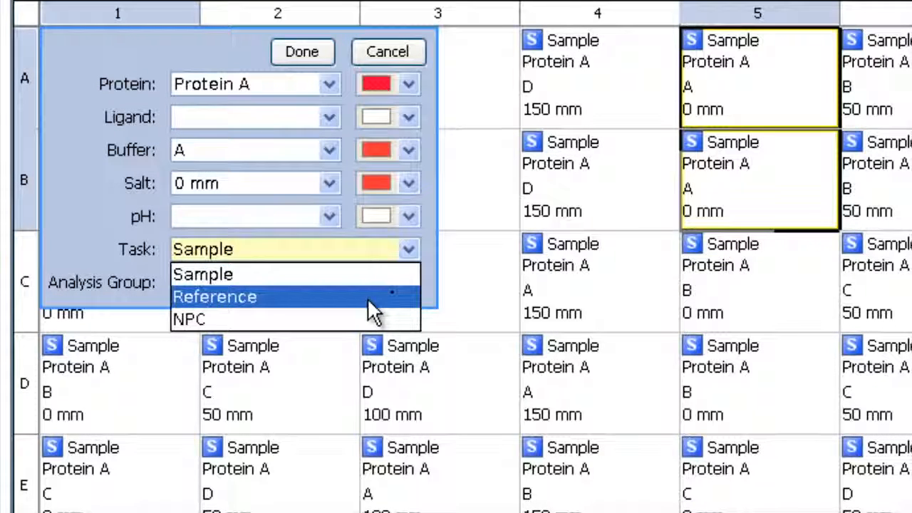
{"action": "left_click", "coordinate": [367, 298]}
{"action": "left_click", "coordinate": [315, 50]}
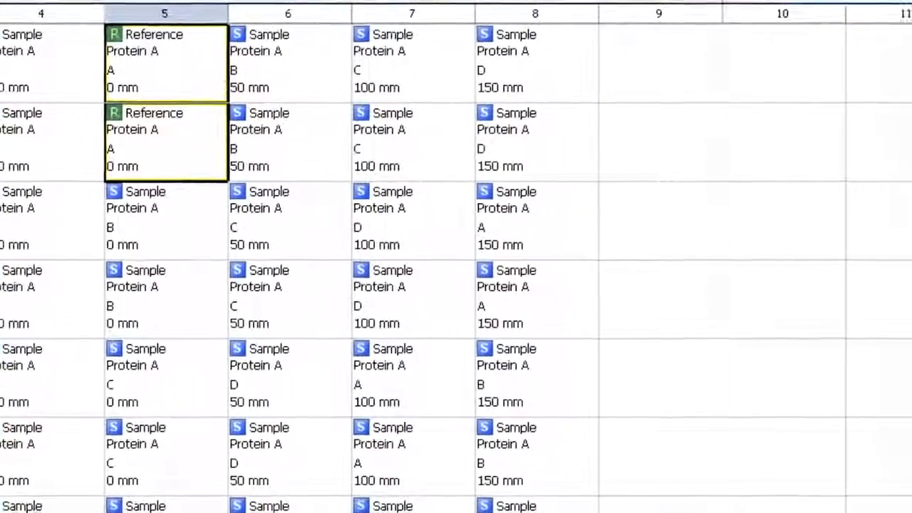
Assign the NPC task to all wells in columns 9 to 12
{"action": "left_click_drag", "start_coordinate": [482, 24], "coordinate": [843, 8]}
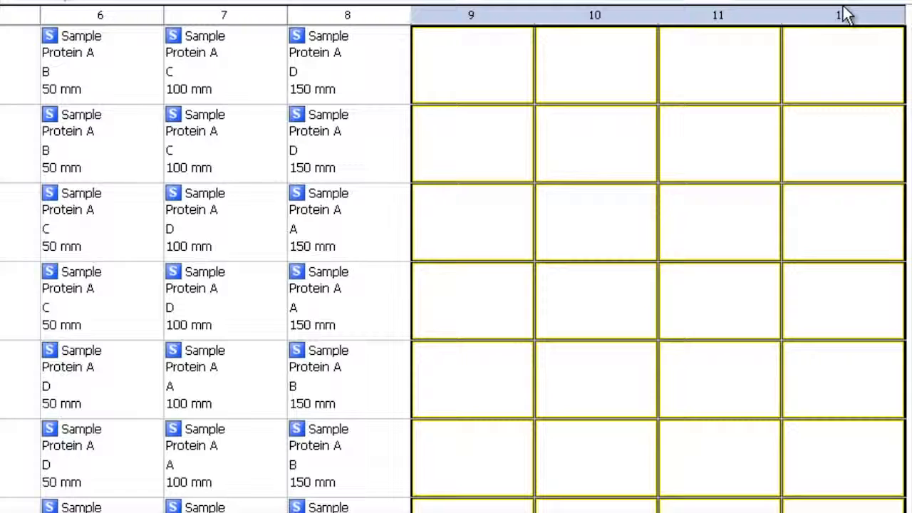
{"action": "right_click", "coordinate": [844, 8]}
{"action": "left_click", "coordinate": [695, 197]}
{"action": "left_click", "coordinate": [680, 249]}
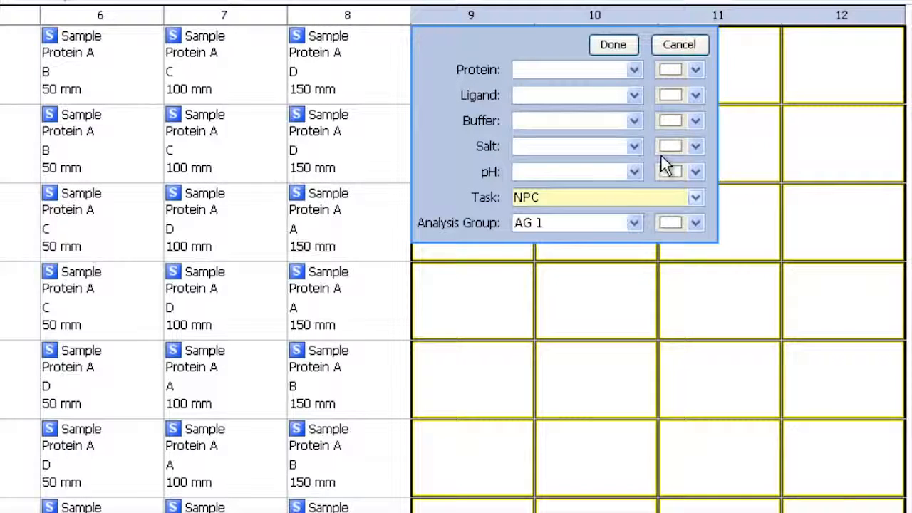
{"action": "left_click", "coordinate": [613, 46]}
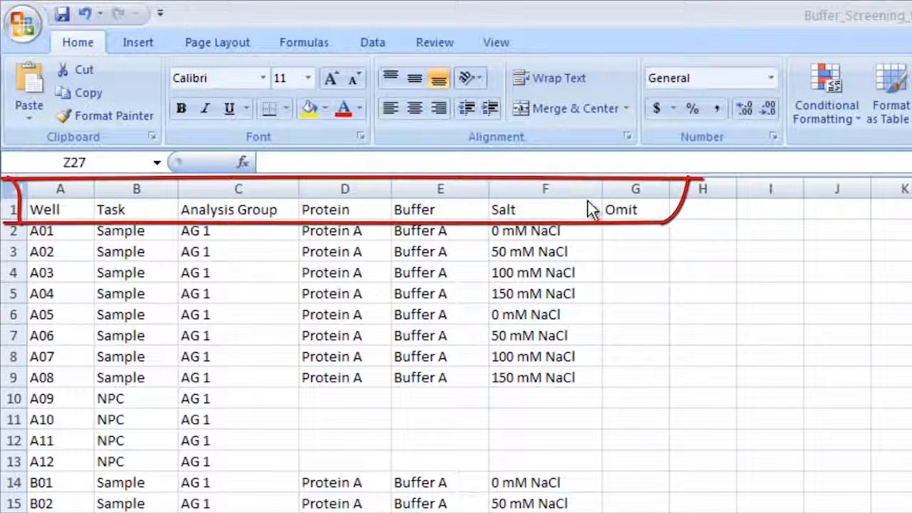
Switch to the plate template spreadsheet in Excel and insert a new column before the Omit column
{"action": "right_click", "coordinate": [632, 187]}
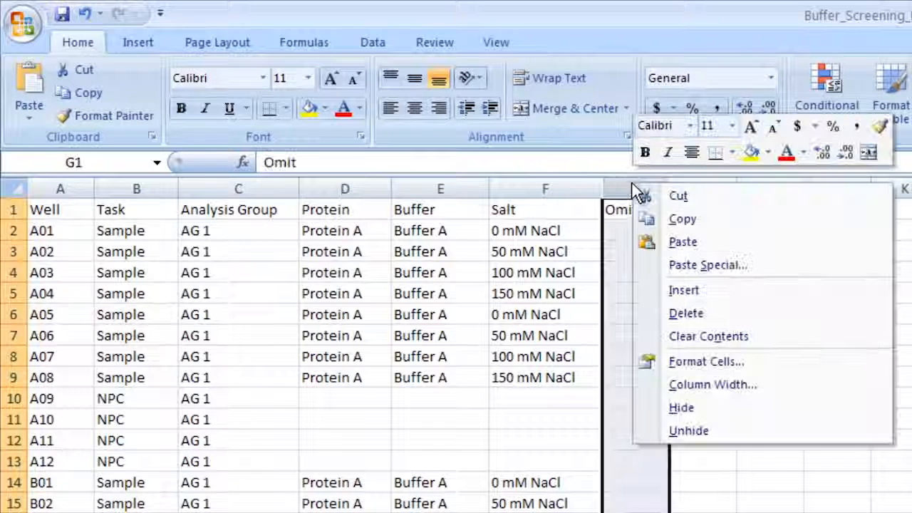
{"action": "left_click", "coordinate": [709, 290]}
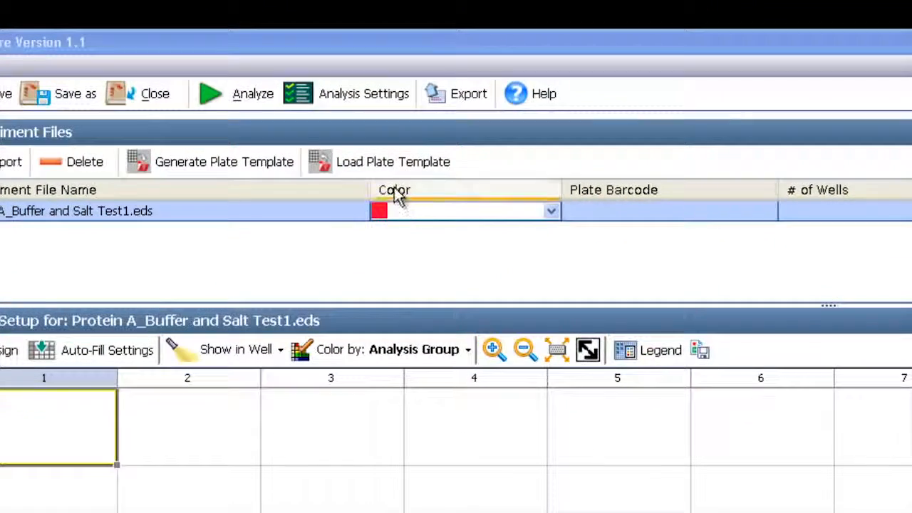
Switch back to Protein Thermal Shift and load the plate template Buffer_Screening_Example_Setup_StepOnePlus.csv from the Desktop into the experiment
{"action": "left_click", "coordinate": [365, 164]}
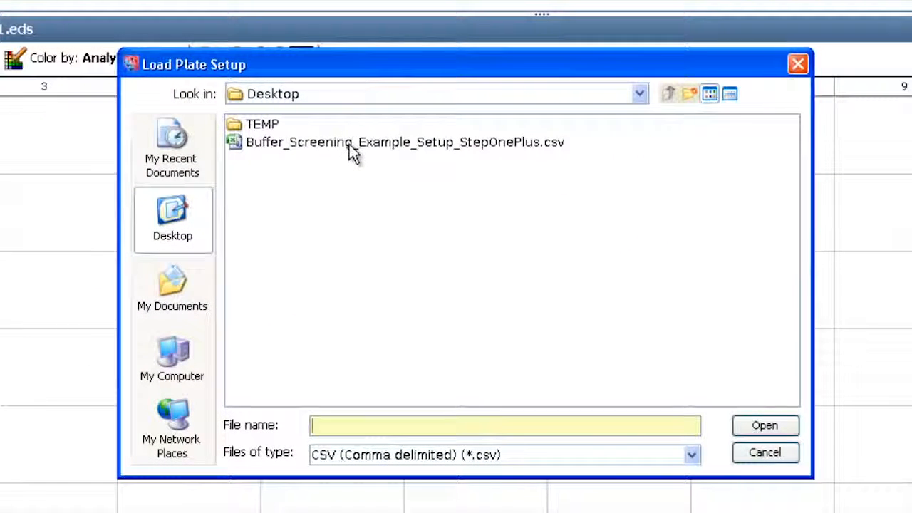
{"action": "left_click", "coordinate": [349, 143]}
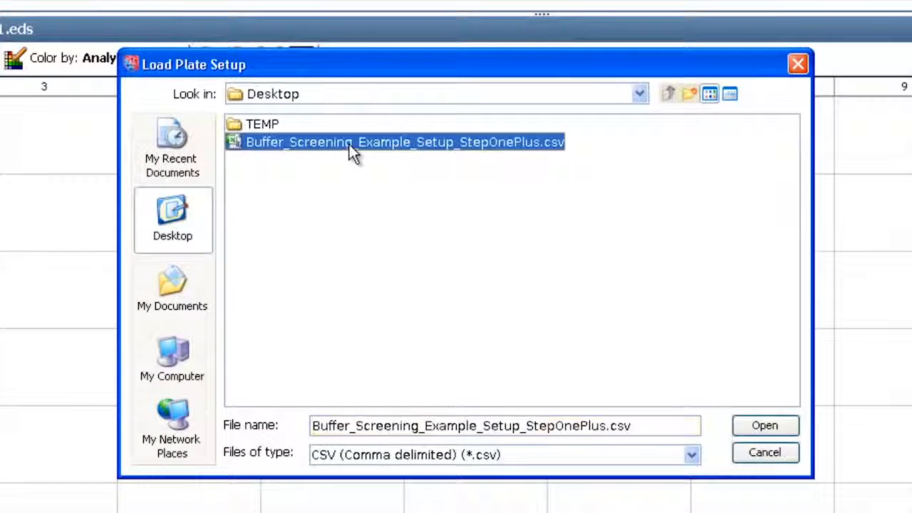
{"action": "left_click", "coordinate": [764, 426]}
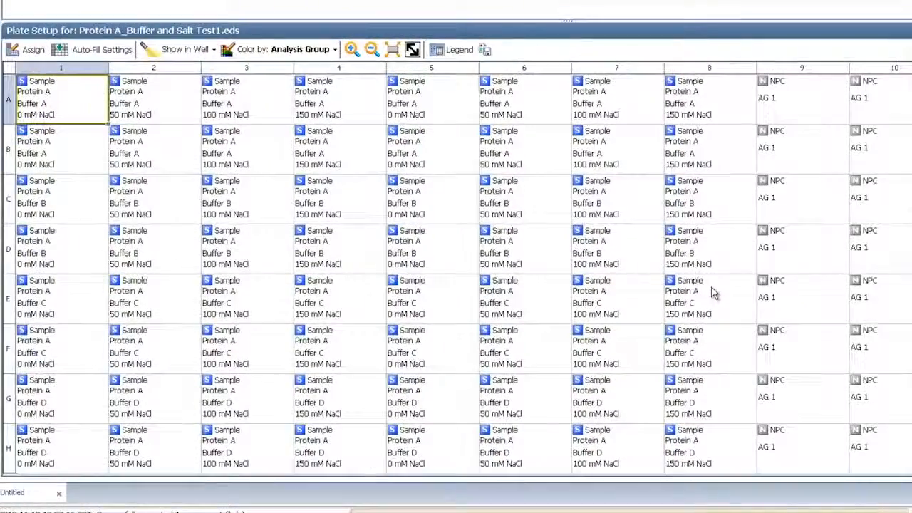